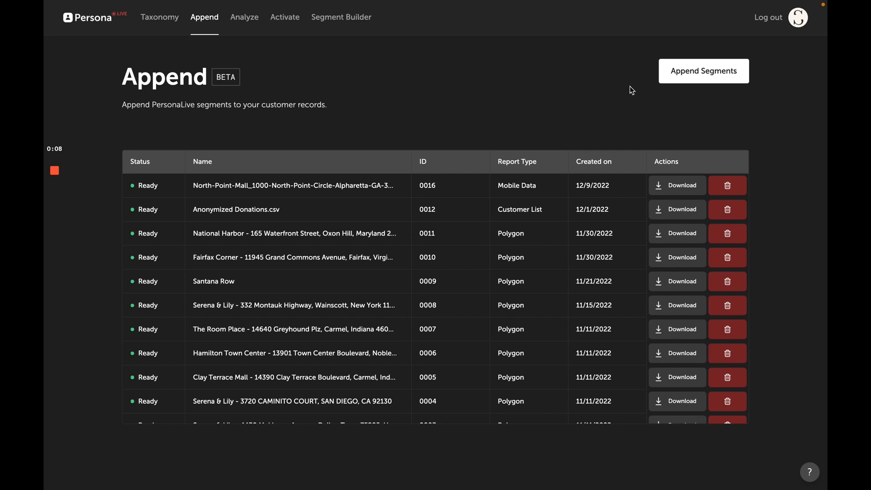
Step: Start a new segmentation report and choose Upload Report under Foot traffic report
{"action": "left_click", "coordinate": [676, 72]}
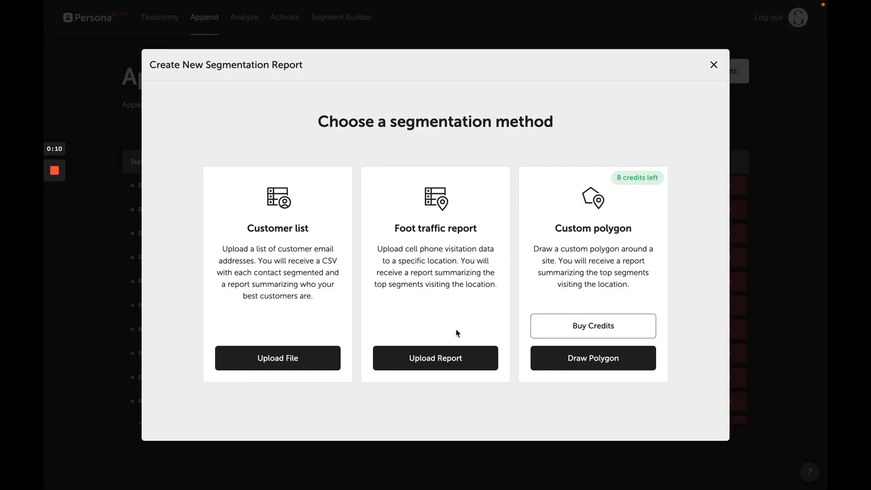
{"action": "left_click", "coordinate": [440, 359]}
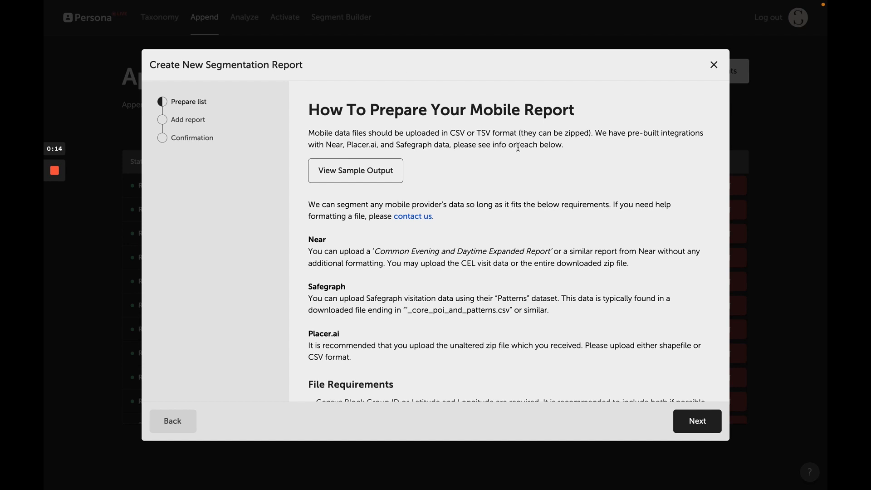
Step: Review the mobile report file requirements and parameter table, then move to the Numbers desktop
{"action": "scroll", "coordinate": [460, 252], "scroll_direction": "down", "scroll_amount": 2}
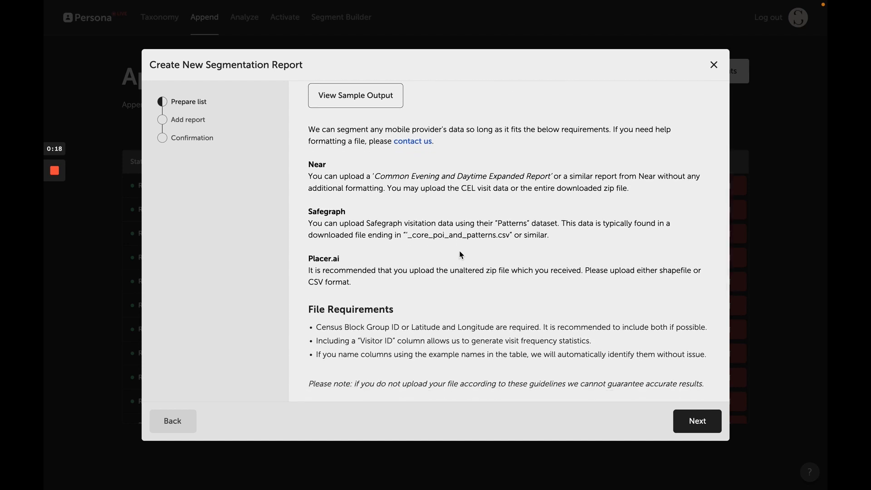
{"action": "scroll", "coordinate": [461, 255], "scroll_direction": "down", "scroll_amount": 4}
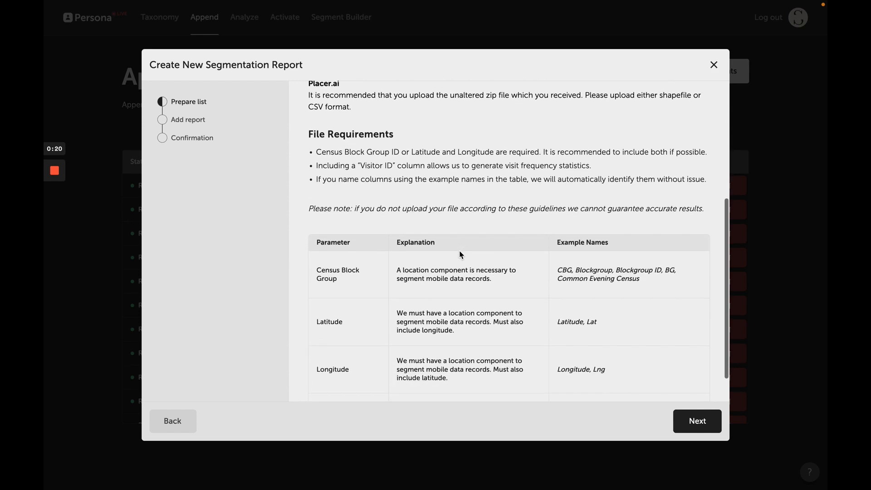
{"action": "scroll", "coordinate": [461, 255], "scroll_direction": "down", "scroll_amount": 2}
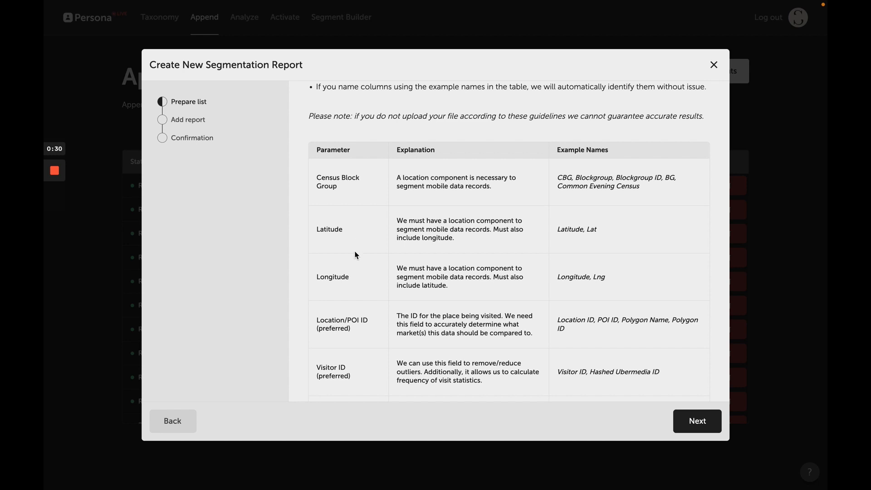
{"action": "scroll", "coordinate": [357, 254], "scroll_direction": "down", "scroll_amount": 3}
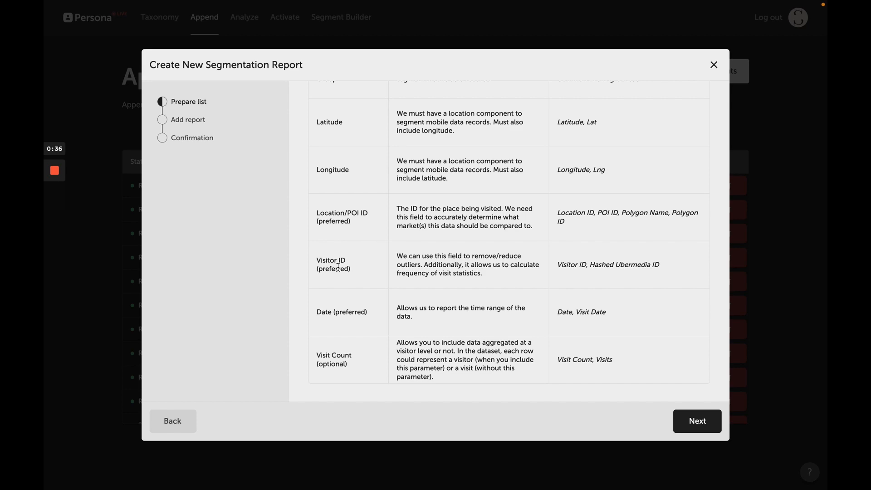
{"action": "scroll", "coordinate": [408, 251], "scroll_direction": "up", "scroll_amount": 10}
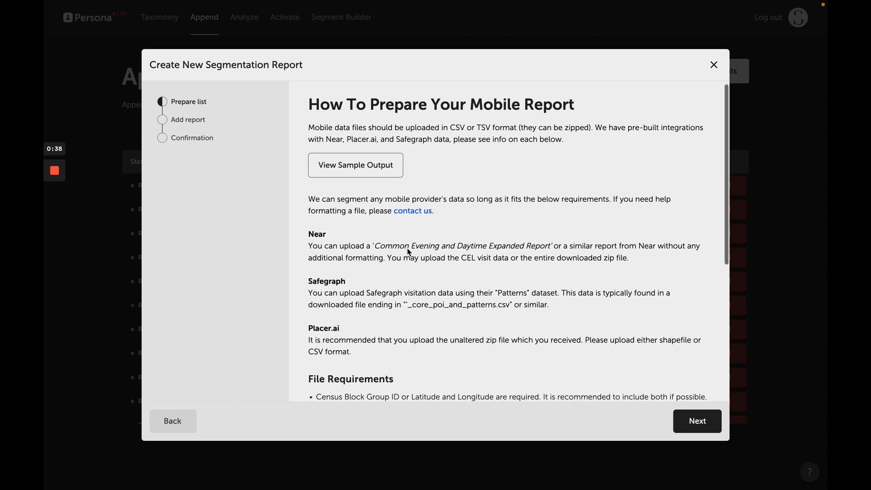
{"action": "key", "text": "ctrl+Left"}
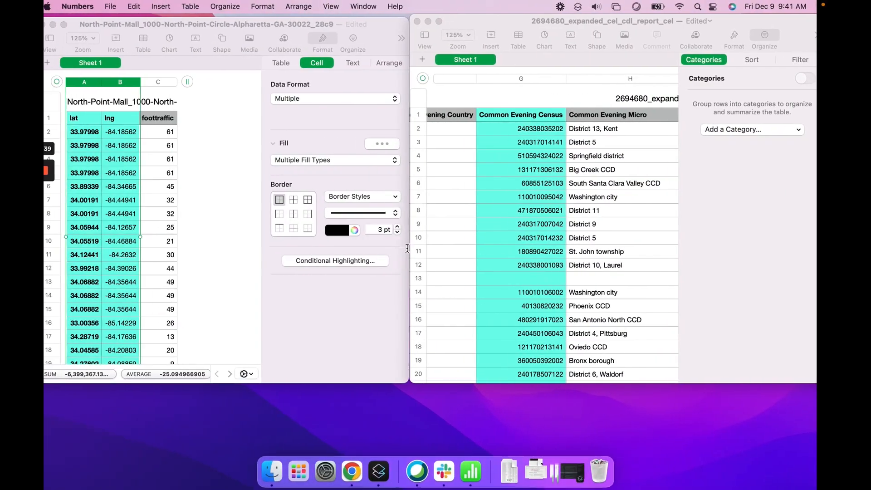
{"action": "left_click", "coordinate": [84, 24]}
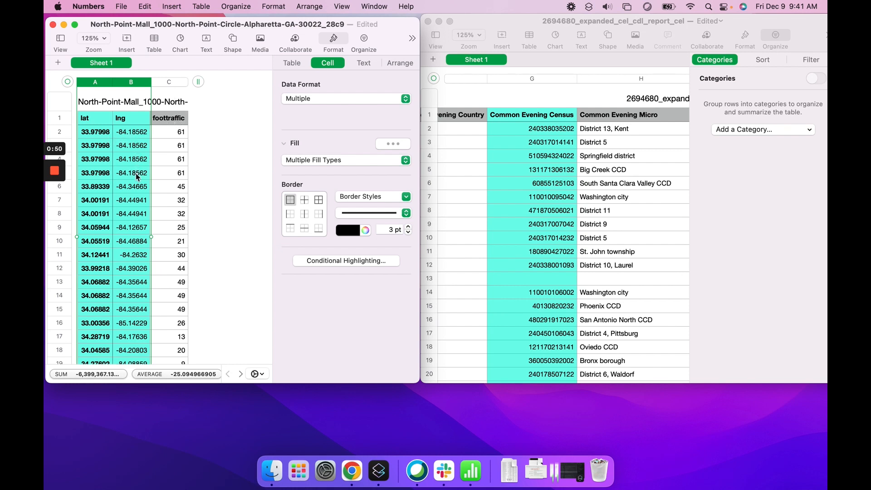
{"action": "left_click", "coordinate": [483, 21]}
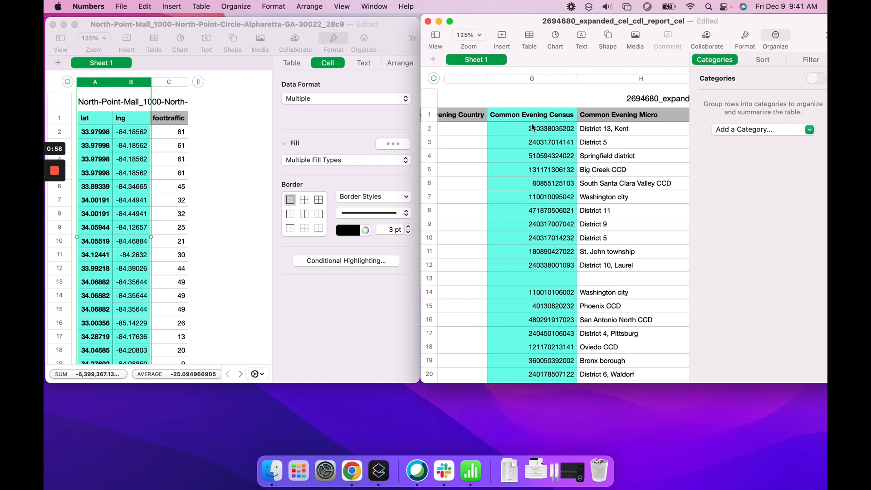
{"action": "left_click", "coordinate": [534, 80]}
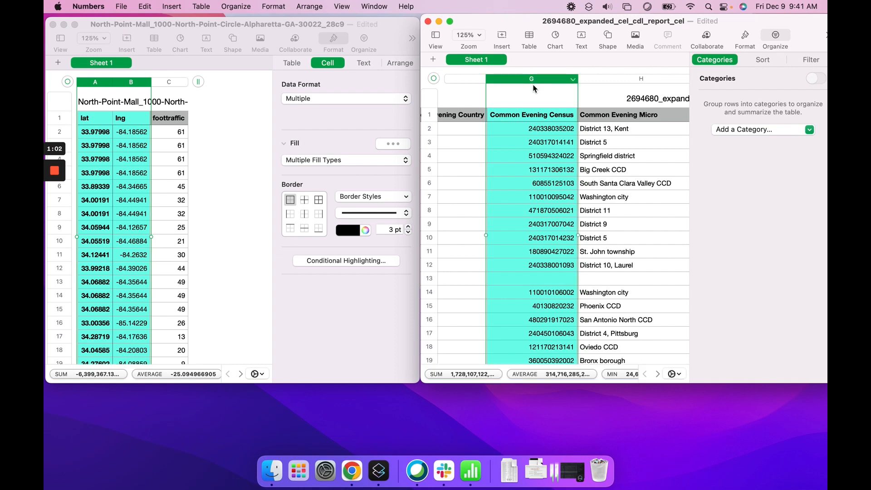
{"action": "scroll", "coordinate": [531, 158], "scroll_direction": "left", "scroll_amount": 10}
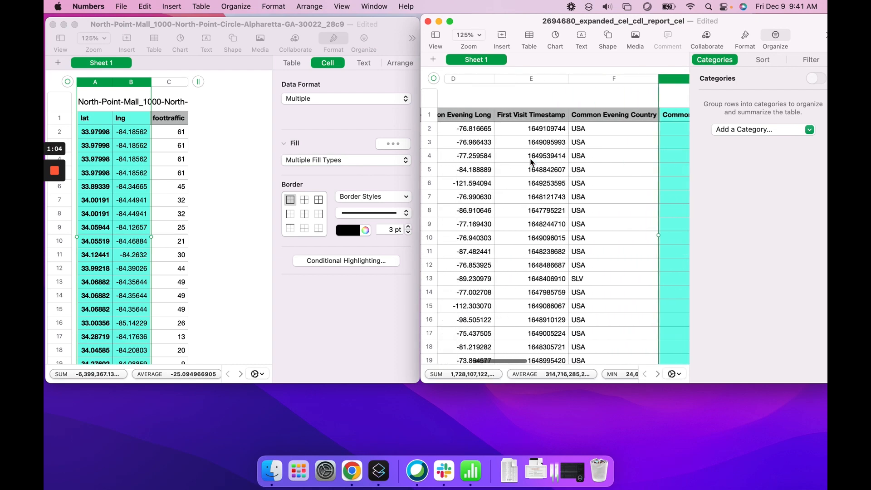
{"action": "scroll", "coordinate": [532, 161], "scroll_direction": "left", "scroll_amount": 5}
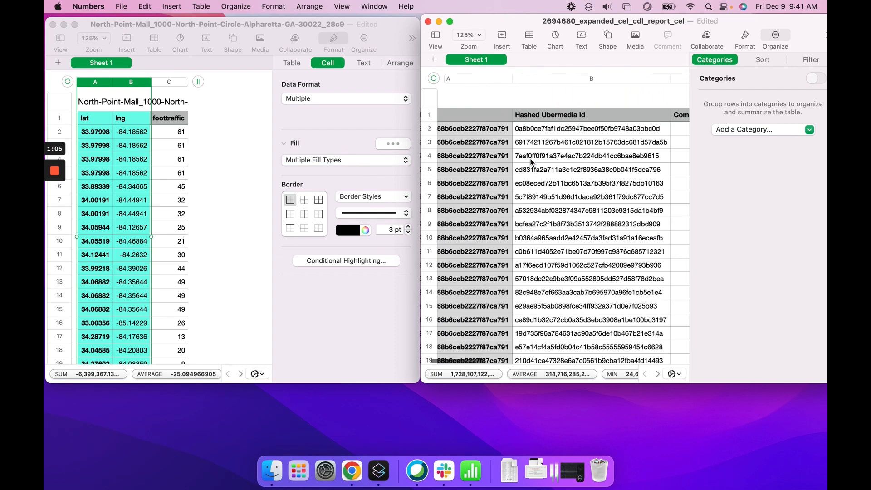
{"action": "left_click", "coordinate": [540, 132]}
{"action": "scroll", "coordinate": [554, 154], "scroll_direction": "right", "scroll_amount": 5}
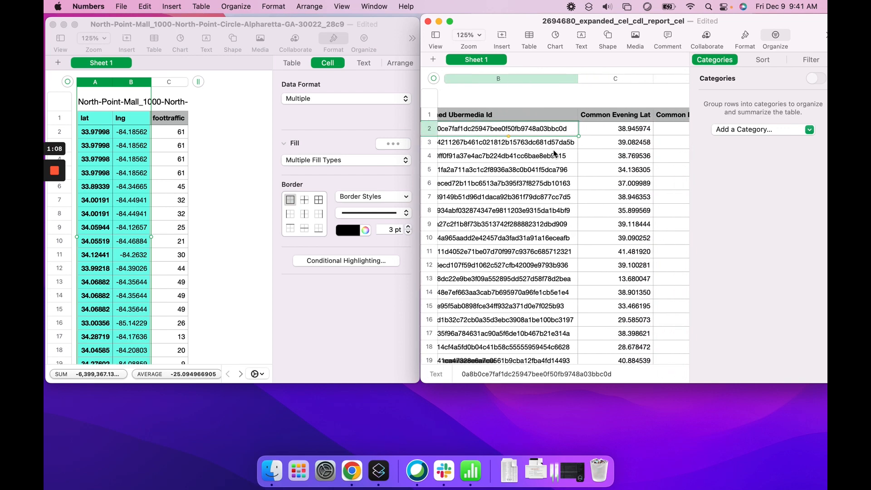
{"action": "scroll", "coordinate": [554, 154], "scroll_direction": "right", "scroll_amount": 20}
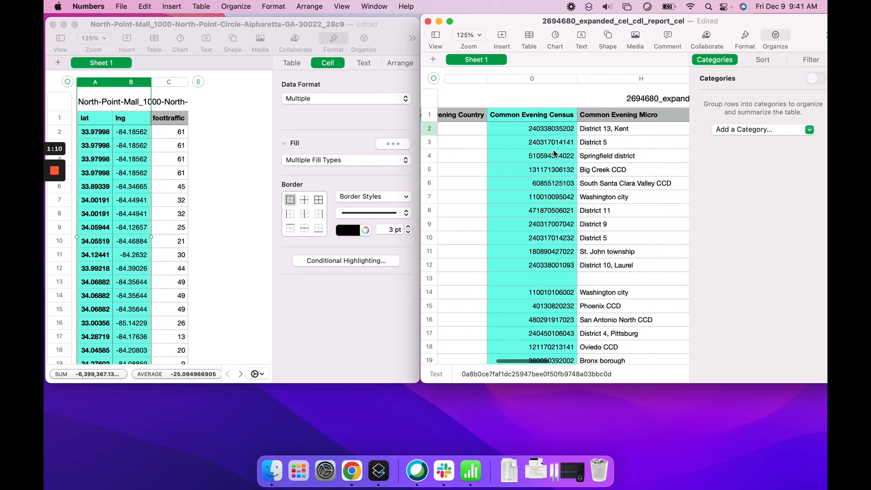
{"action": "scroll", "coordinate": [553, 155], "scroll_direction": "left", "scroll_amount": 5}
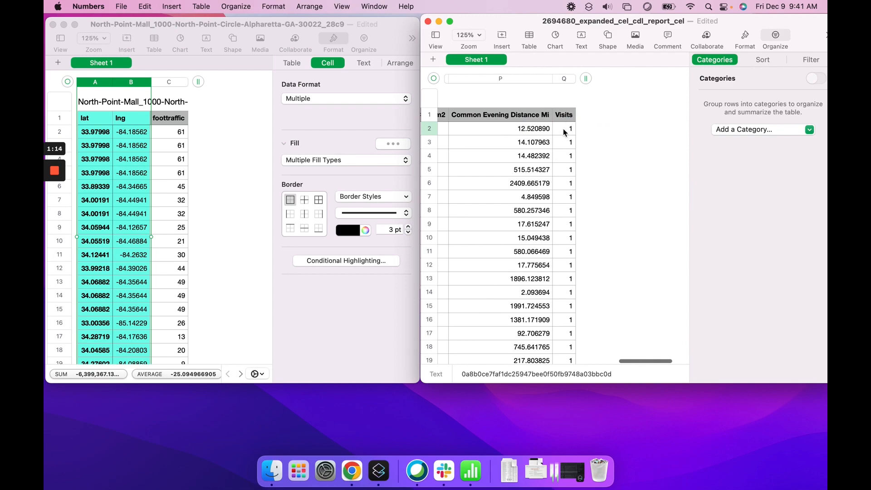
{"action": "scroll", "coordinate": [564, 131], "scroll_direction": "left", "scroll_amount": 10}
{"action": "scroll", "coordinate": [565, 133], "scroll_direction": "left", "scroll_amount": 10}
Step: Attach North-Point-Mall_1000-North-Point-Circle-Alpharetta-GA-30022_28c9.csv and advance to Confirm Submission
{"action": "key", "text": "ctrl+Right"}
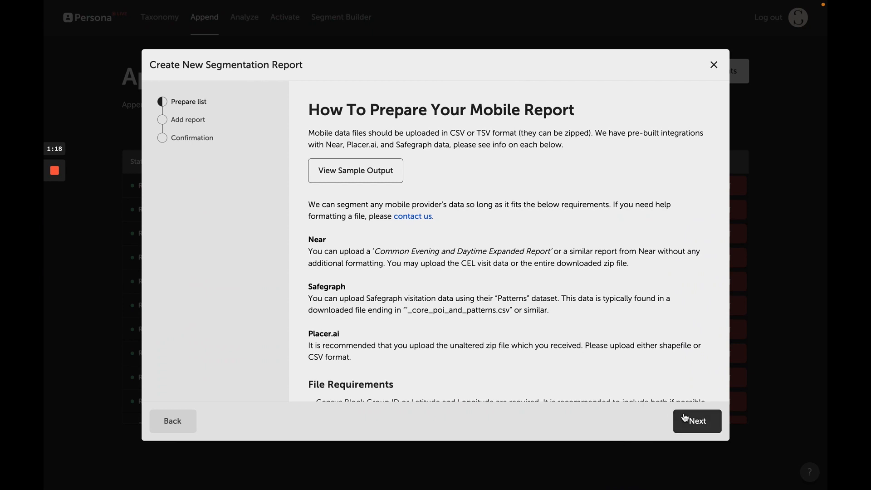
{"action": "scroll", "coordinate": [661, 363], "scroll_direction": "down", "scroll_amount": 1}
{"action": "left_click", "coordinate": [702, 425]}
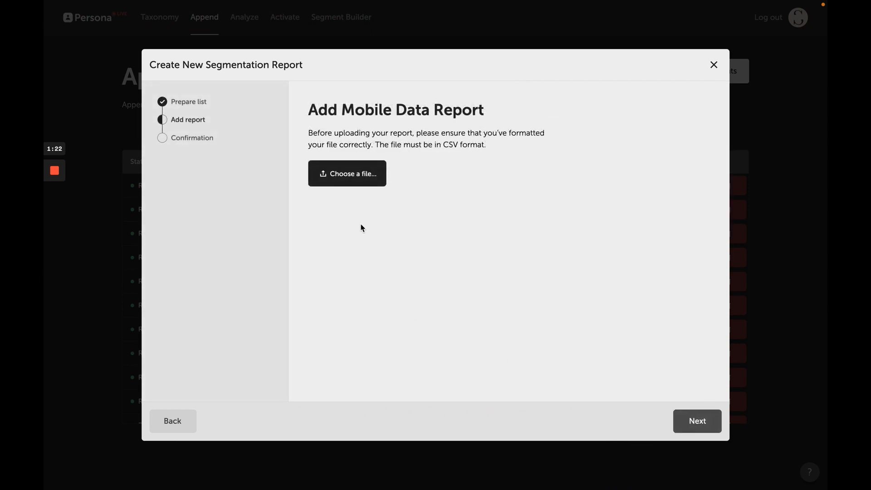
{"action": "left_click", "coordinate": [357, 176]}
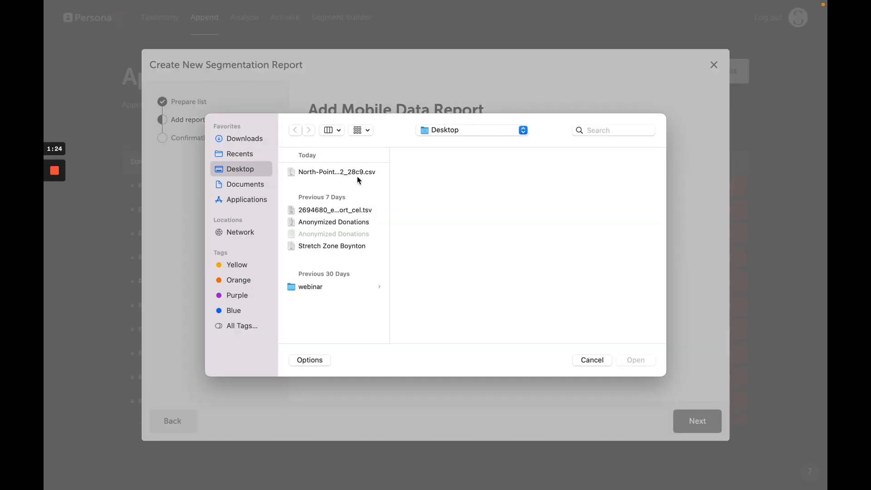
{"action": "left_click", "coordinate": [325, 173]}
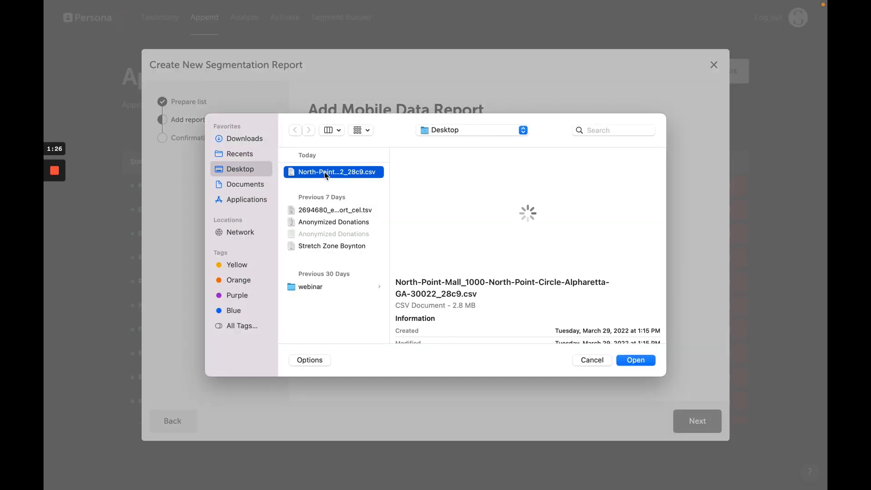
{"action": "left_click", "coordinate": [638, 360]}
{"action": "left_click", "coordinate": [700, 423]}
{"action": "left_click", "coordinate": [357, 176]}
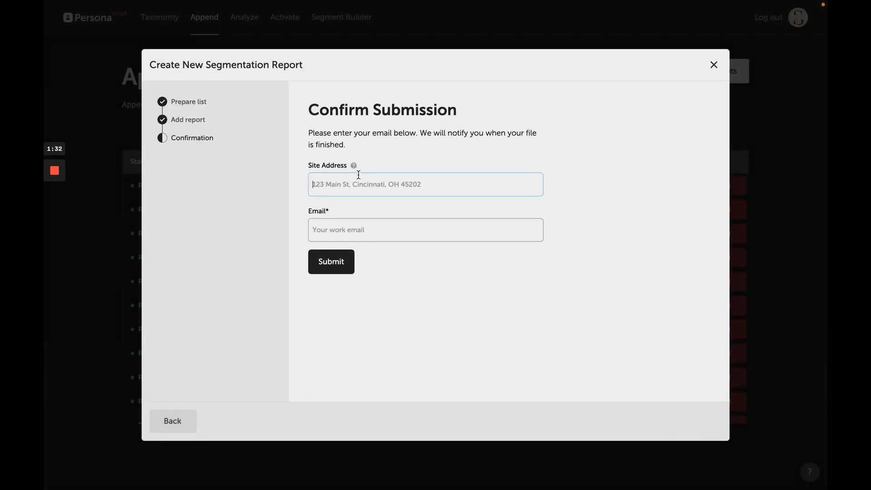
{"action": "type", "text": "1000 North Point Cir, Alpharetta, GA 30022"}
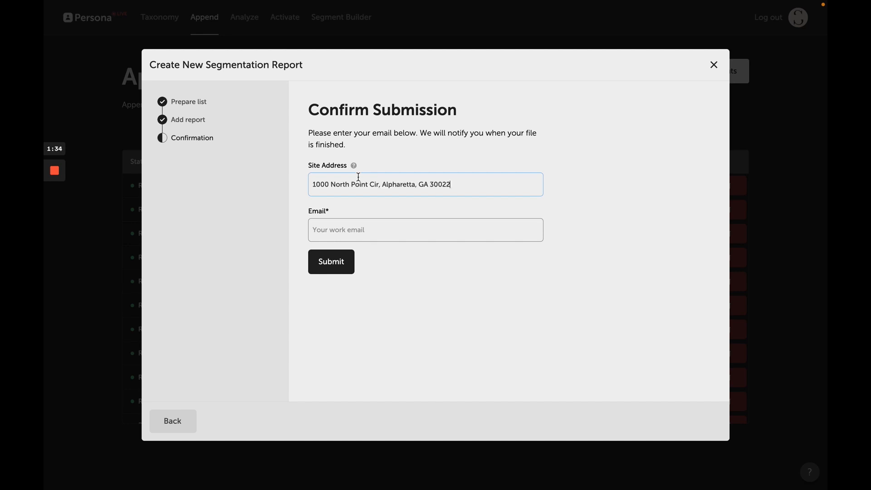
{"action": "left_click", "coordinate": [361, 226]}
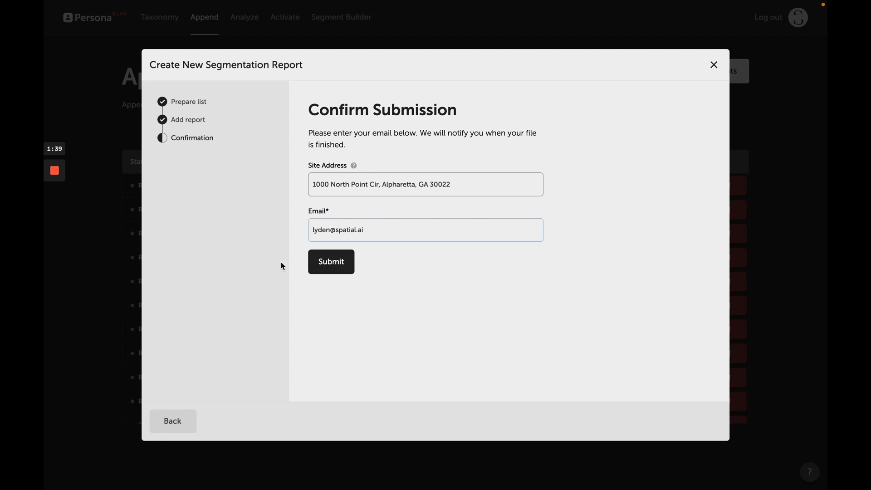
{"action": "left_click", "coordinate": [323, 267]}
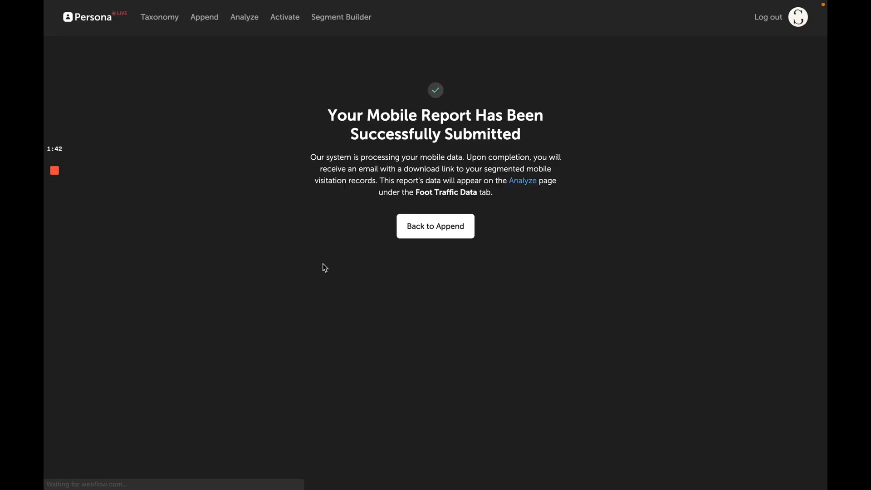
Step: Go back to the Append list to see report 0017 processing
{"action": "left_click", "coordinate": [432, 235]}
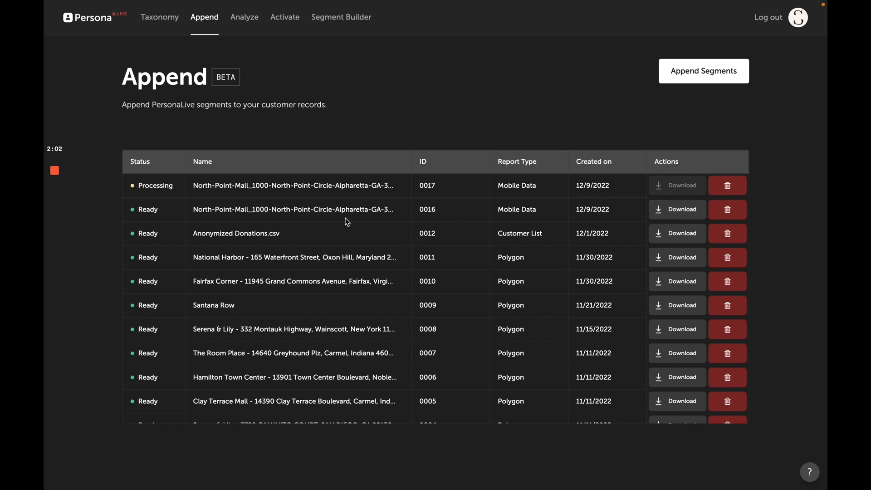
Step: Analyze visitor segmentation for only the 1000 North Point Cir Alpharetta site, then return to Append
{"action": "left_click", "coordinate": [246, 20]}
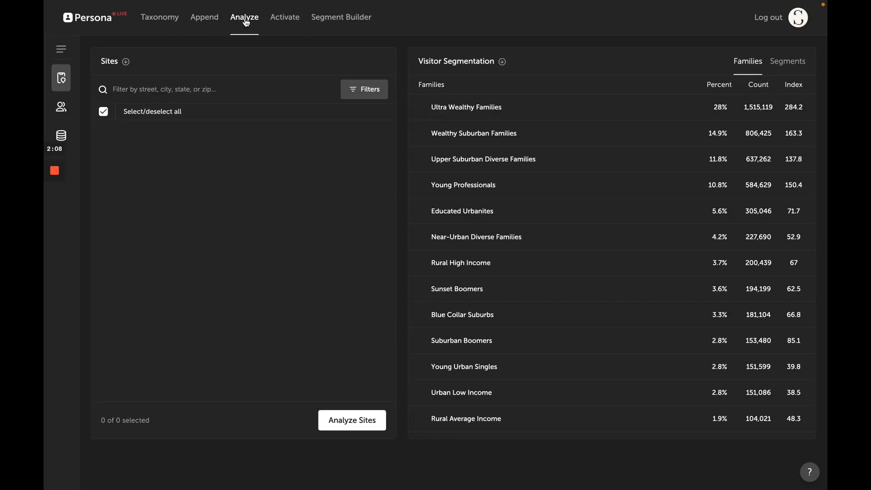
{"action": "left_click", "coordinate": [103, 112]}
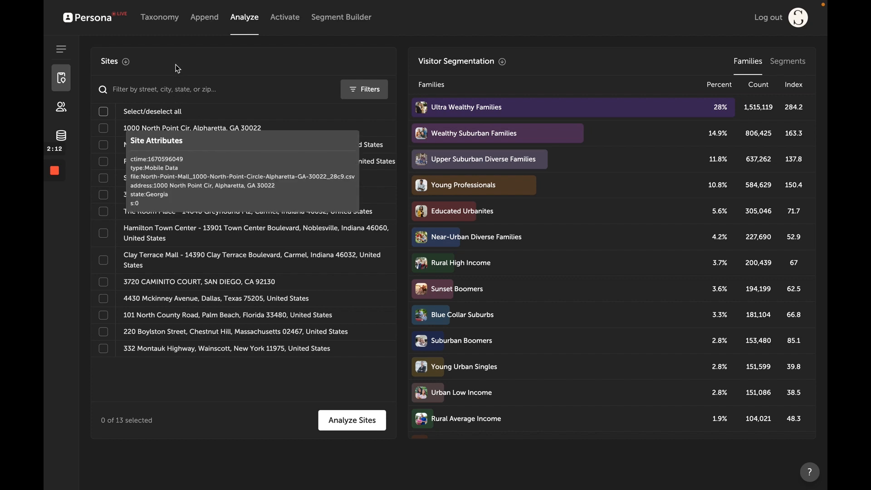
{"action": "left_click", "coordinate": [104, 129]}
{"action": "left_click", "coordinate": [359, 419]}
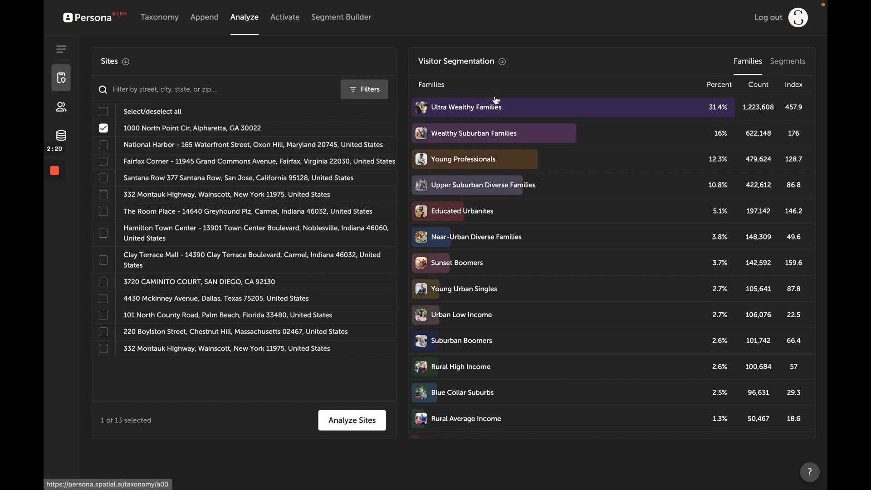
{"action": "mouse_move", "coordinate": [500, 103]}
{"action": "left_click", "coordinate": [204, 18]}
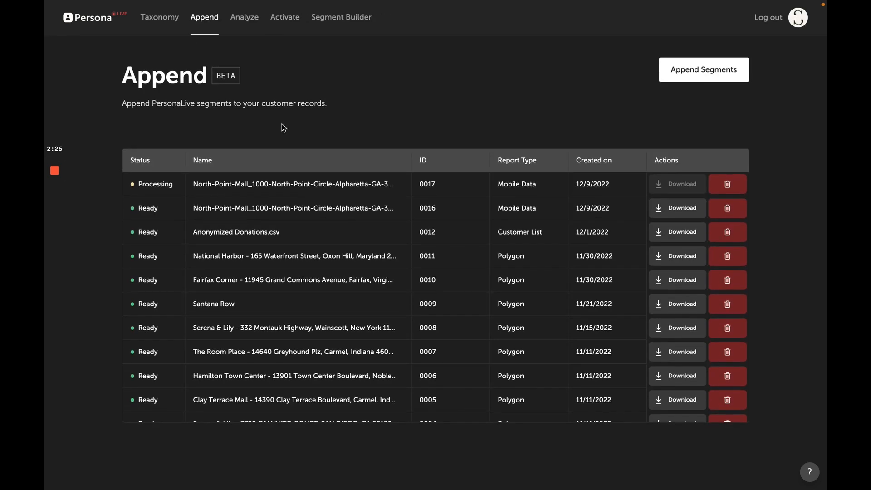
Step: Download and unpack the Serena & Lily Wainscott report 0008 zip, then go to the desktop
{"action": "scroll", "coordinate": [161, 331], "scroll_direction": "down", "scroll_amount": 1}
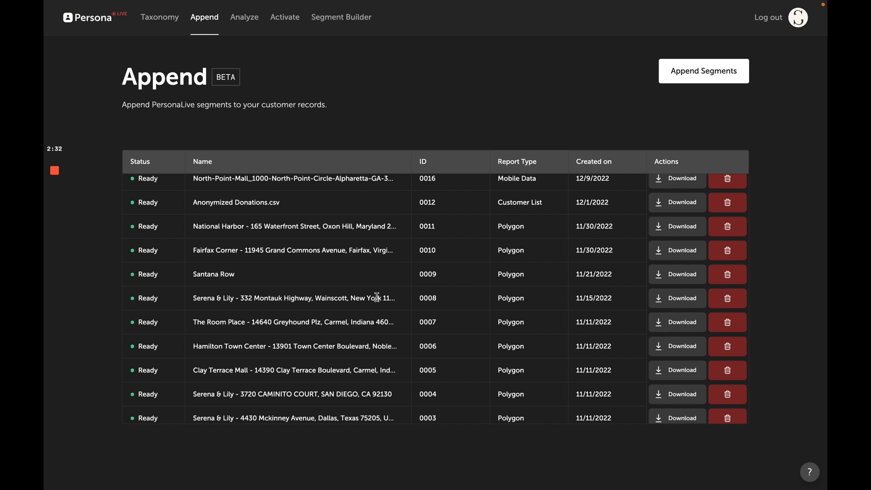
{"action": "left_click", "coordinate": [678, 299]}
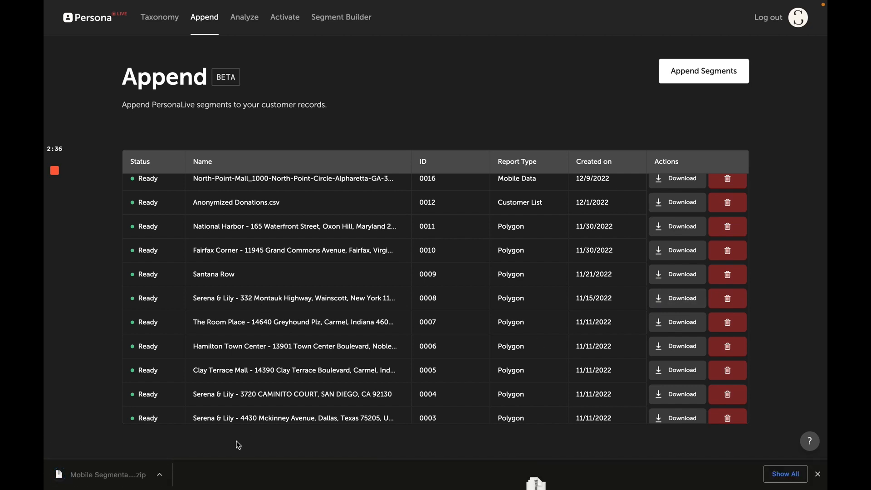
{"action": "left_click", "coordinate": [116, 475]}
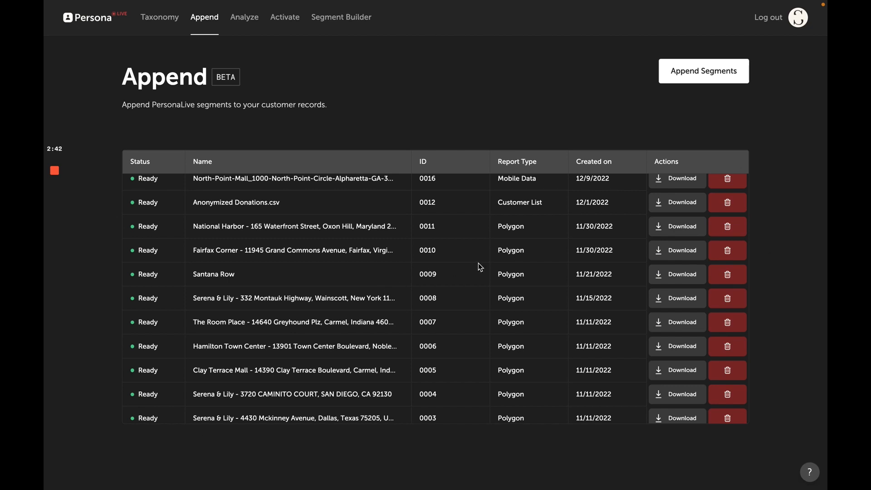
{"action": "key", "text": "ctrl+Left"}
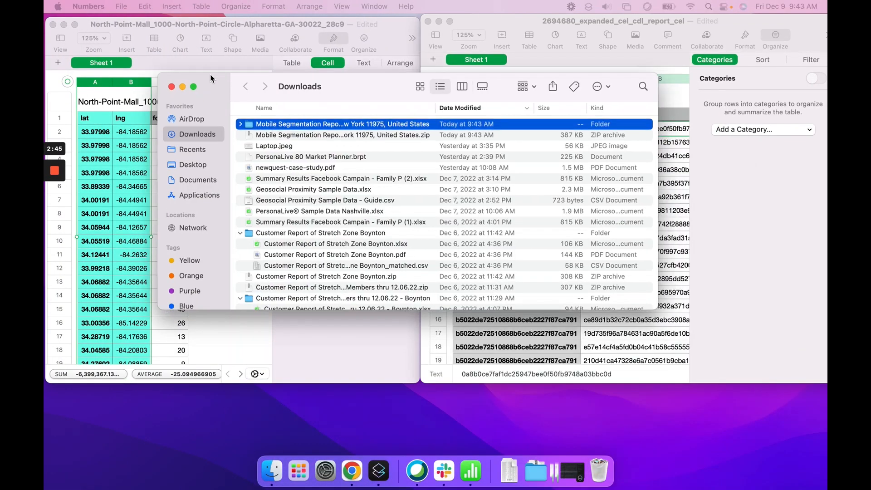
Step: Open the Mobile Segmentation Report folder and its Serena & Lily PDF in Preview
{"action": "double_click", "coordinate": [254, 112]}
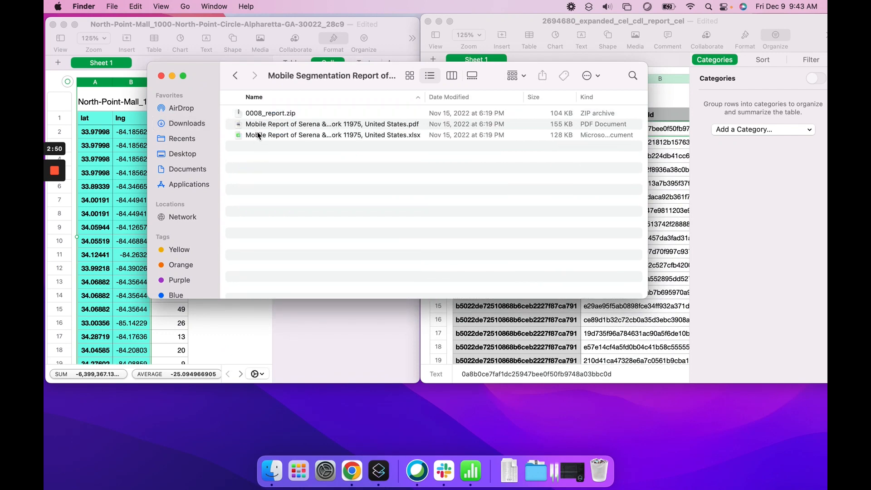
{"action": "left_click", "coordinate": [258, 135]}
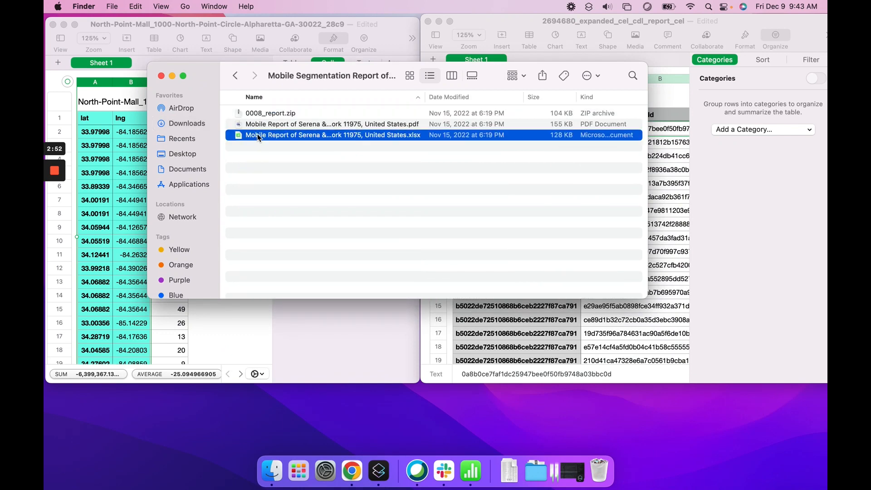
{"action": "left_click", "coordinate": [258, 127]}
{"action": "double_click", "coordinate": [258, 126]}
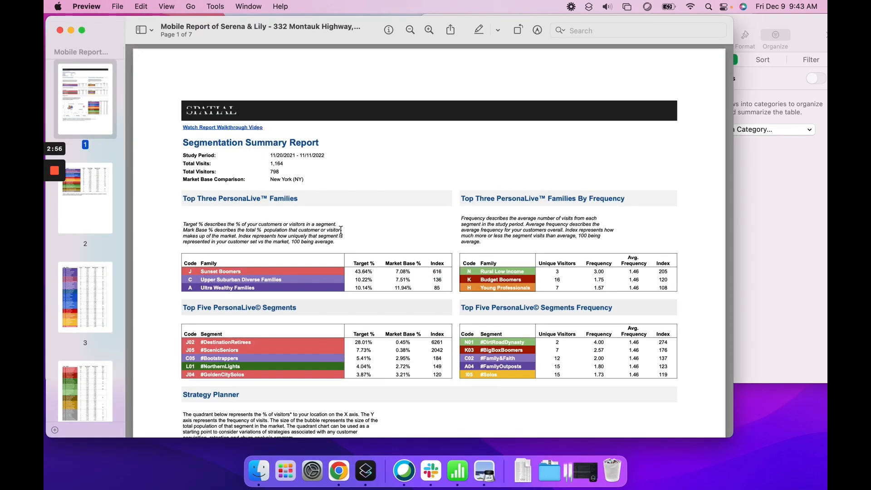
Step: Read the Segmentation Summary Report tables down to the Strategy Planner, then return to Persona Live
{"action": "scroll", "coordinate": [341, 231], "scroll_direction": "down", "scroll_amount": 2}
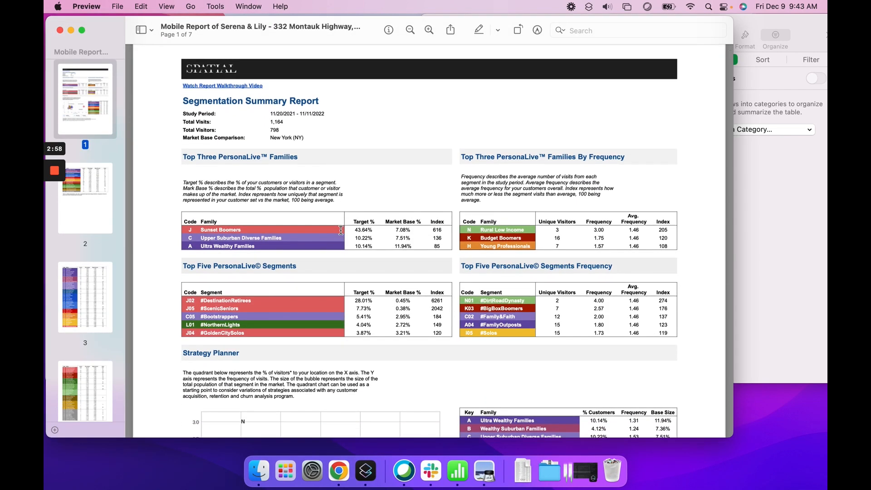
{"action": "scroll", "coordinate": [341, 231], "scroll_direction": "down", "scroll_amount": 2}
{"action": "scroll", "coordinate": [340, 231], "scroll_direction": "down", "scroll_amount": 5}
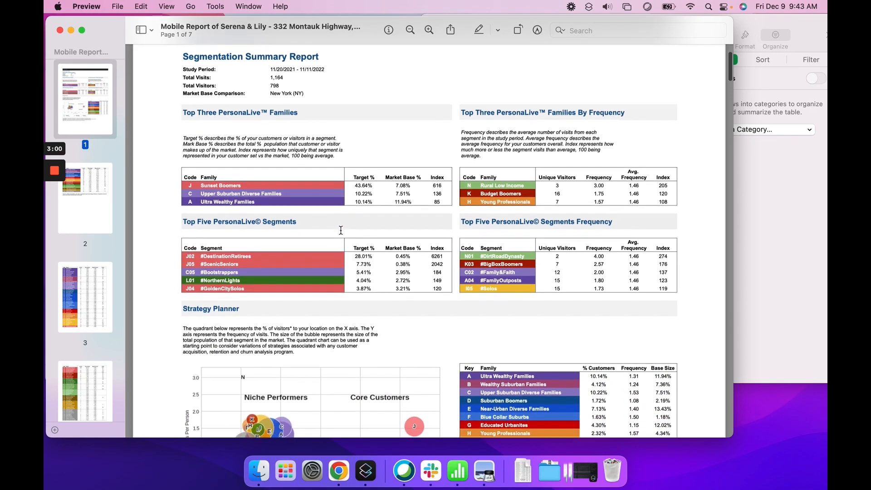
{"action": "scroll", "coordinate": [341, 231], "scroll_direction": "up", "scroll_amount": 3}
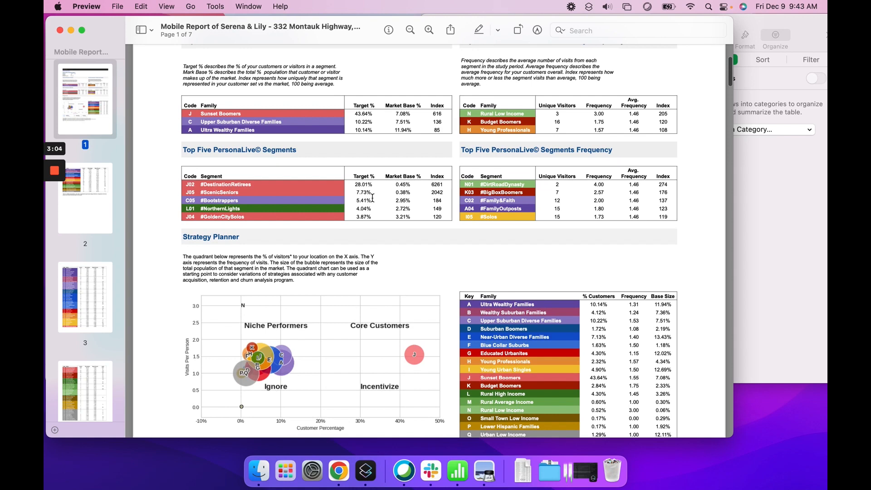
{"action": "scroll", "coordinate": [374, 215], "scroll_direction": "down", "scroll_amount": 4}
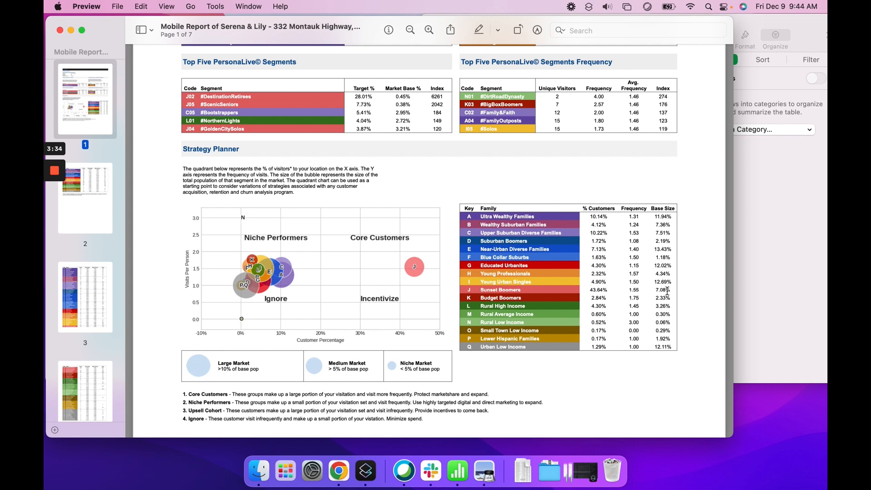
{"action": "key", "text": "ctrl+Right"}
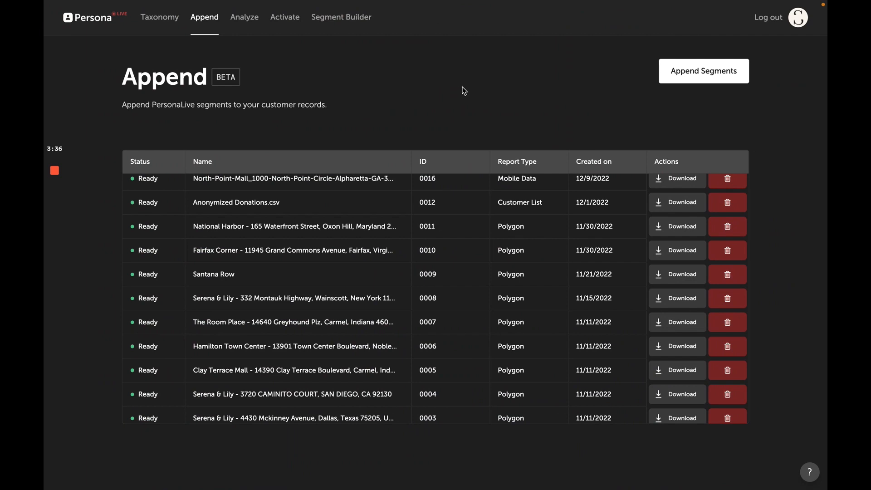